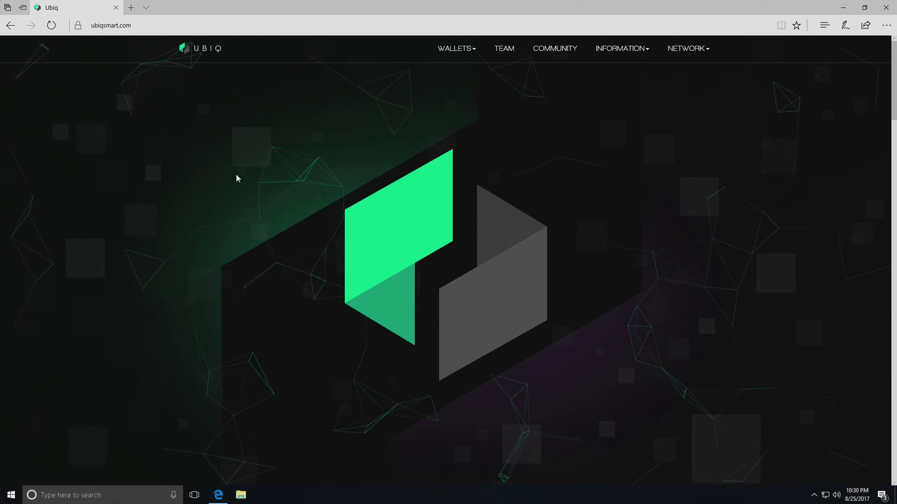
Go to the Fusion desktop wallet downloads on the Ubiq site
left_click(133, 25)
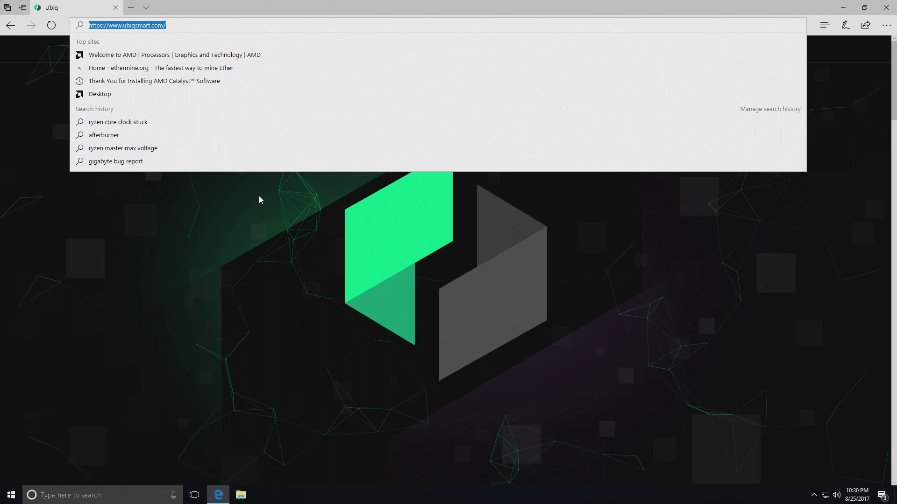
left_click(260, 198)
mouse_move(455, 49)
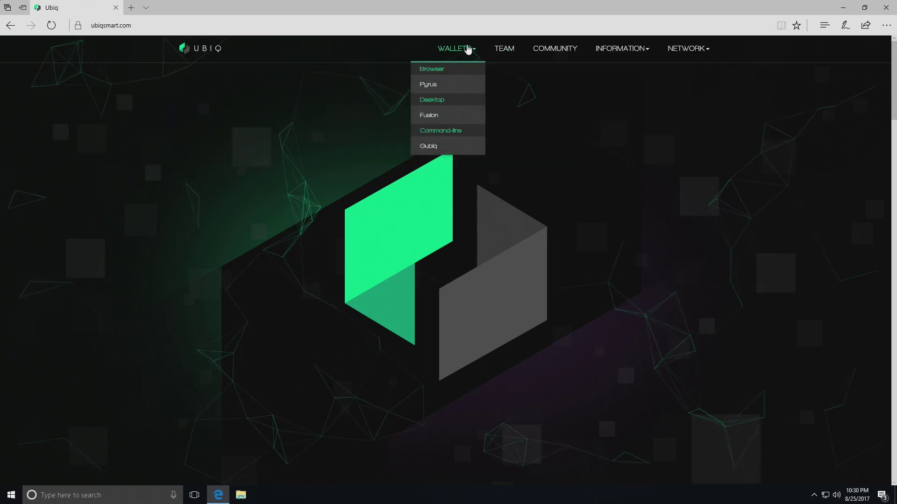
left_click(435, 117)
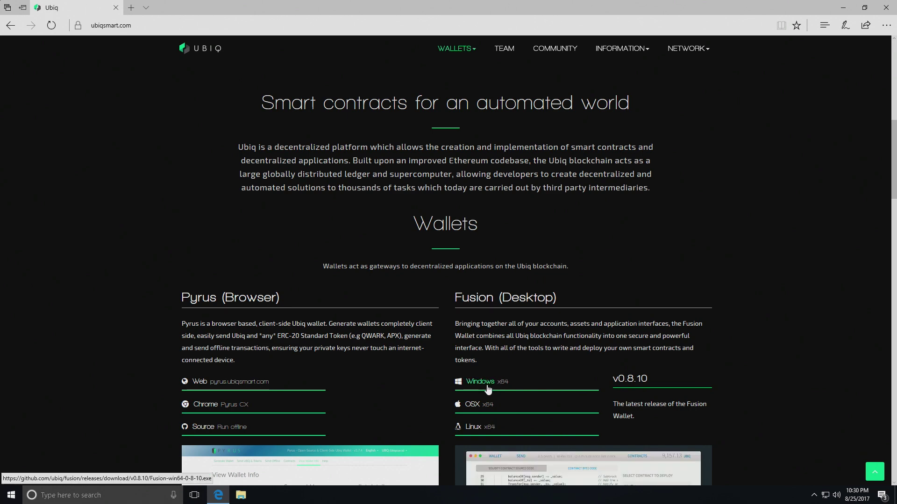
Download and save the Fusion v0.8.10 Windows x64 installer
scroll(490, 388, "down", 1)
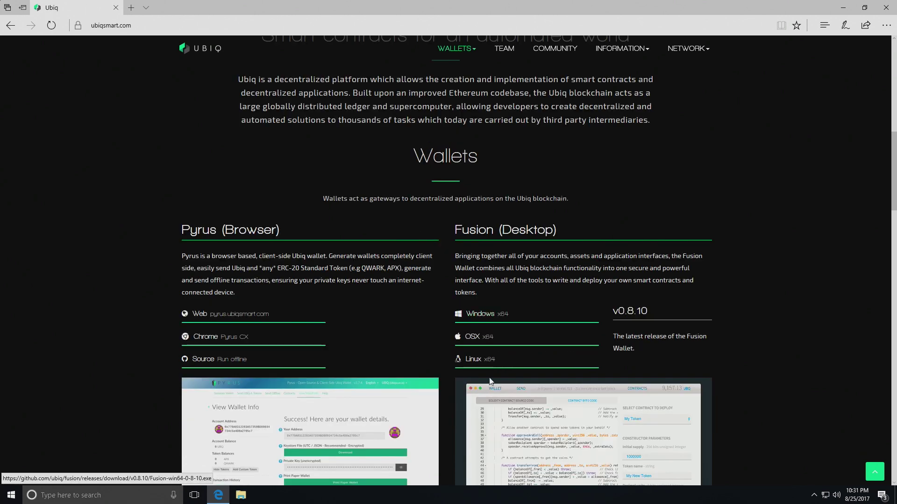
left_click(482, 319)
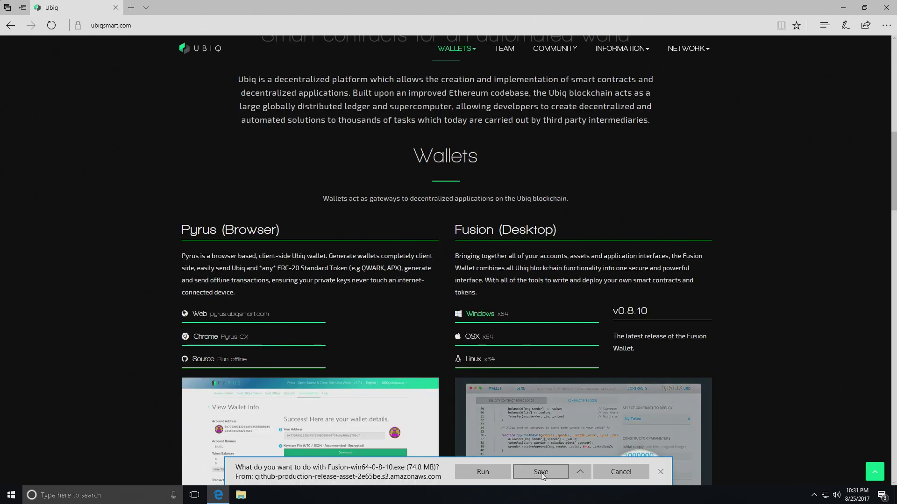
left_click(541, 472)
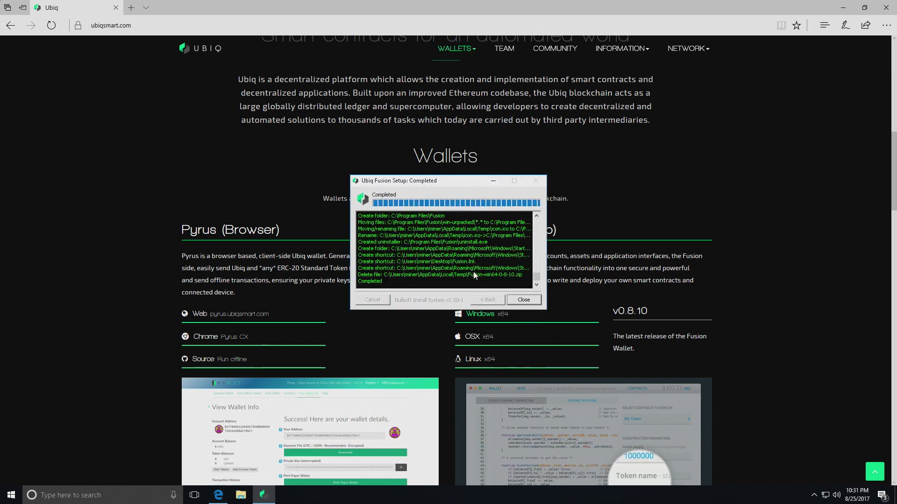
Search for 'fusion' and launch the Ubiq Fusion wallet
key("super")
type("fusion")
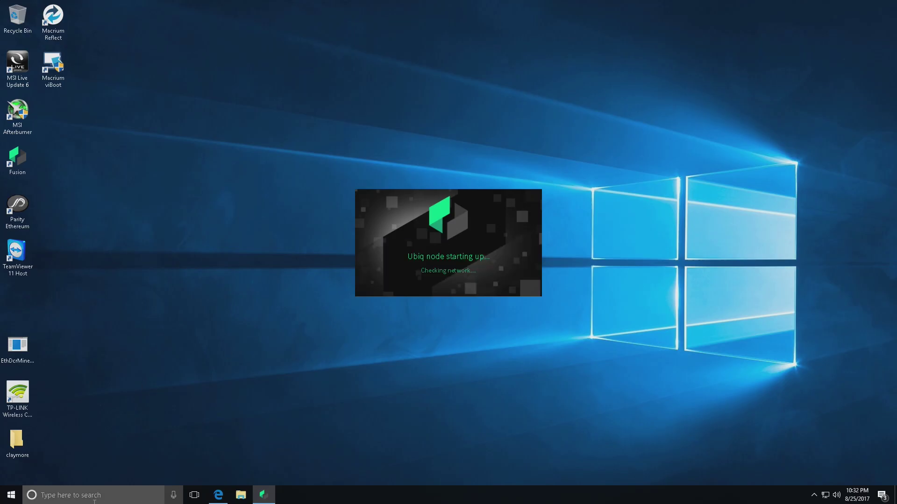
left_click(447, 287)
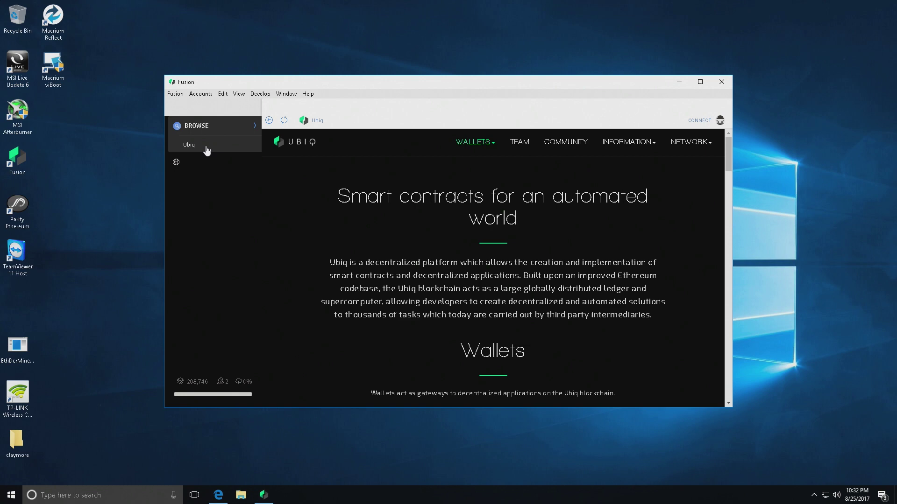
Create a new password-protected Main account and select its wallet address
left_click(196, 97)
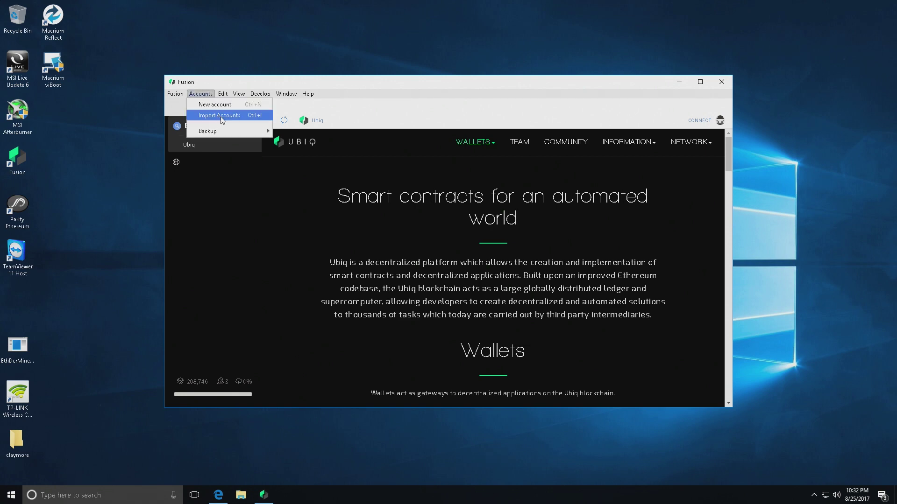
mouse_move(232, 135)
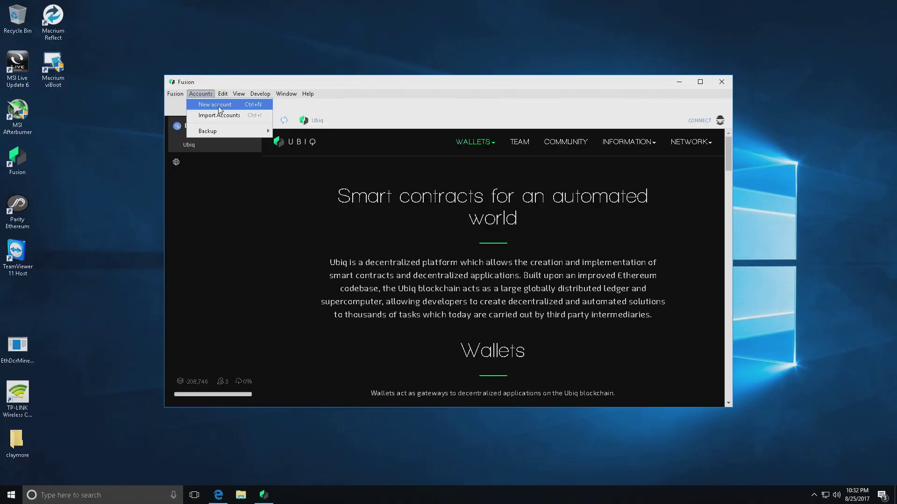
left_click(219, 110)
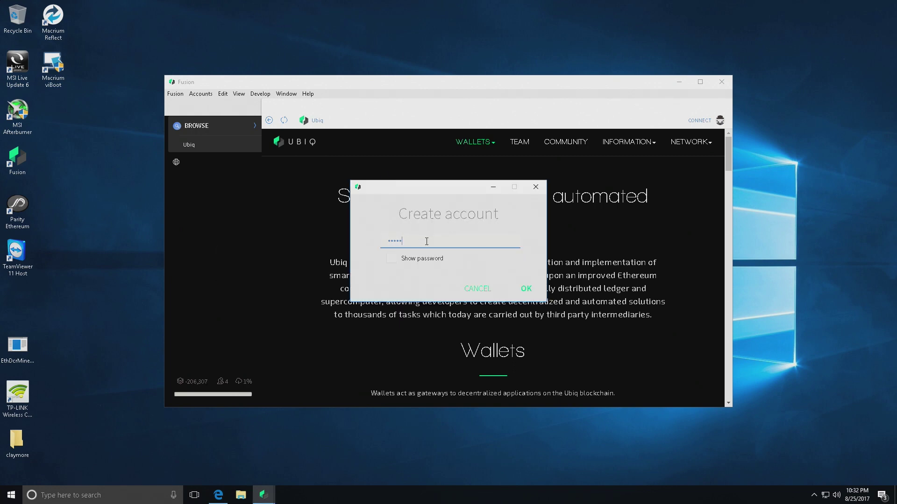
key("Return")
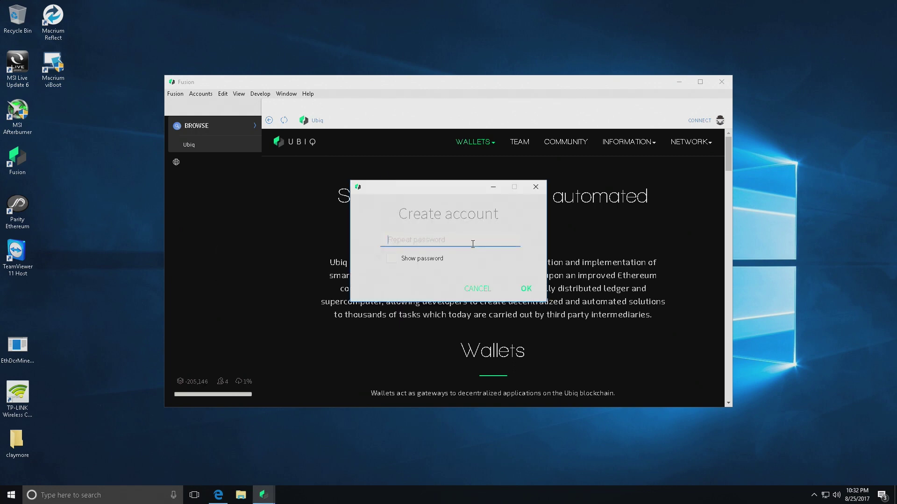
key("Return")
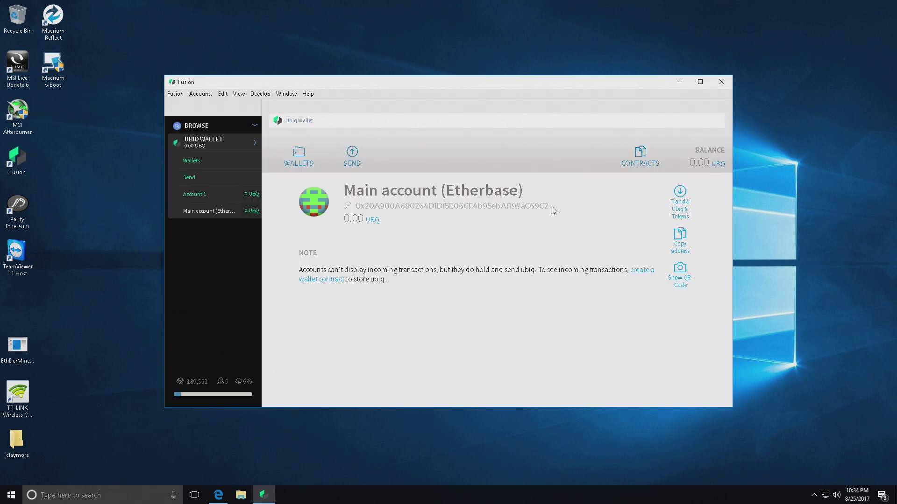
left_click_drag(494, 207, 372, 203)
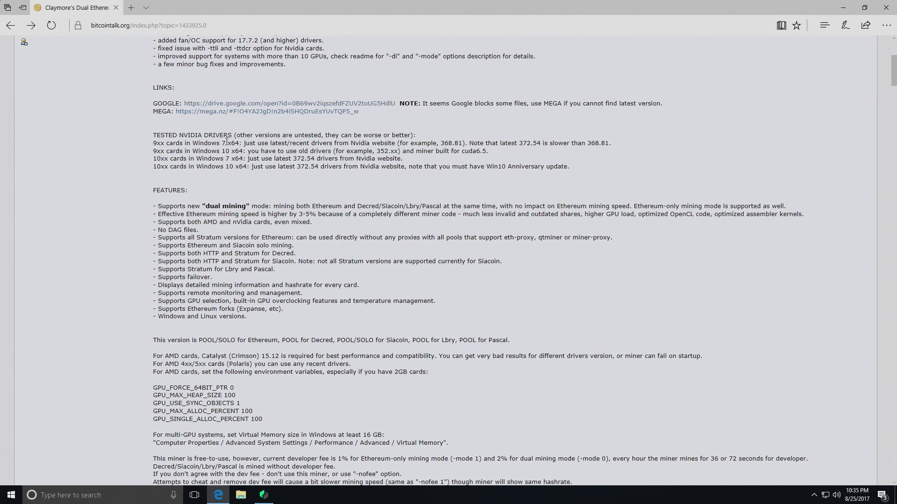
Open the miner's MEGA folder and download the v9.8 Windows ZIP of Claymore's miner
left_click(217, 113)
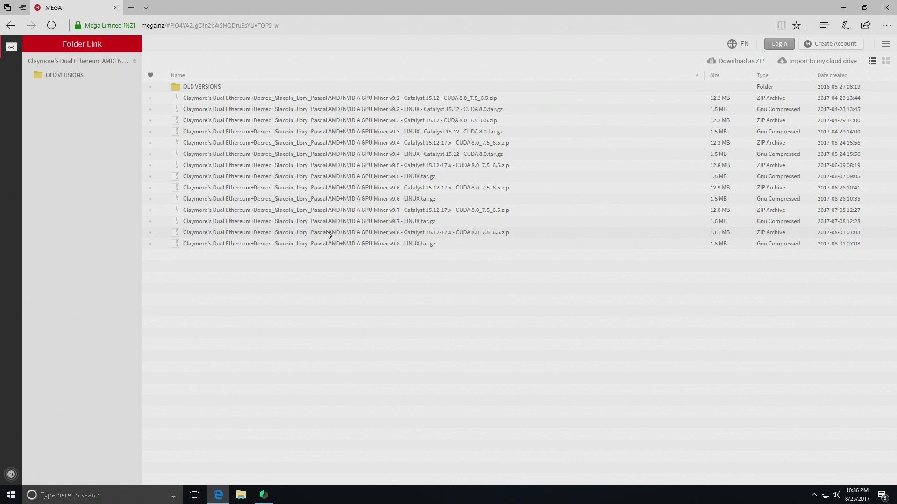
left_click(175, 232)
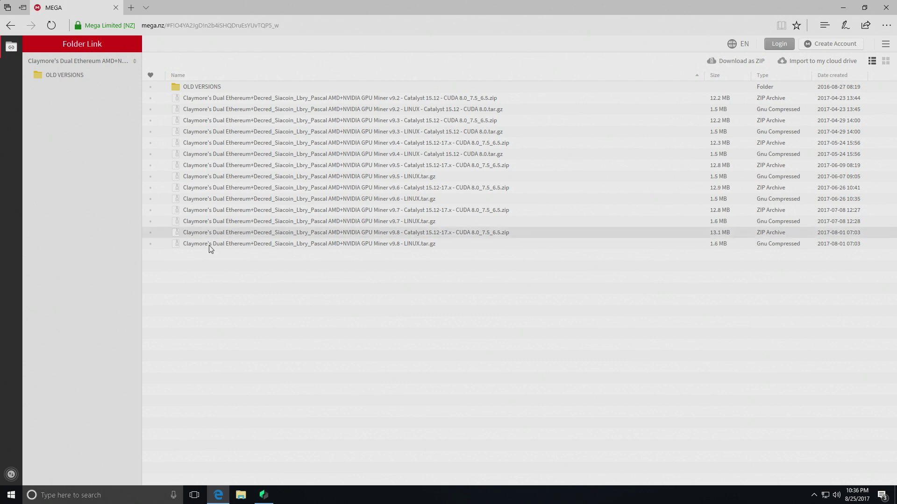
double_click(177, 233)
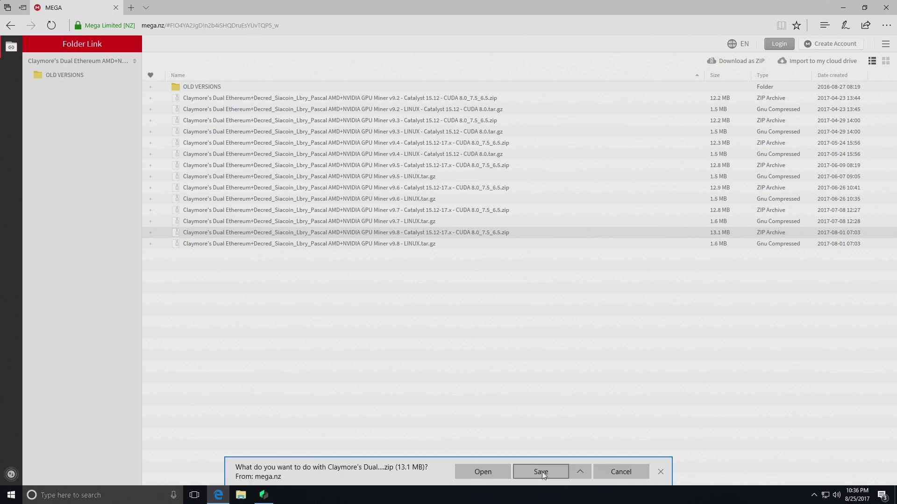
Save the miner ZIP and start extracting it from its download folder
left_click(541, 471)
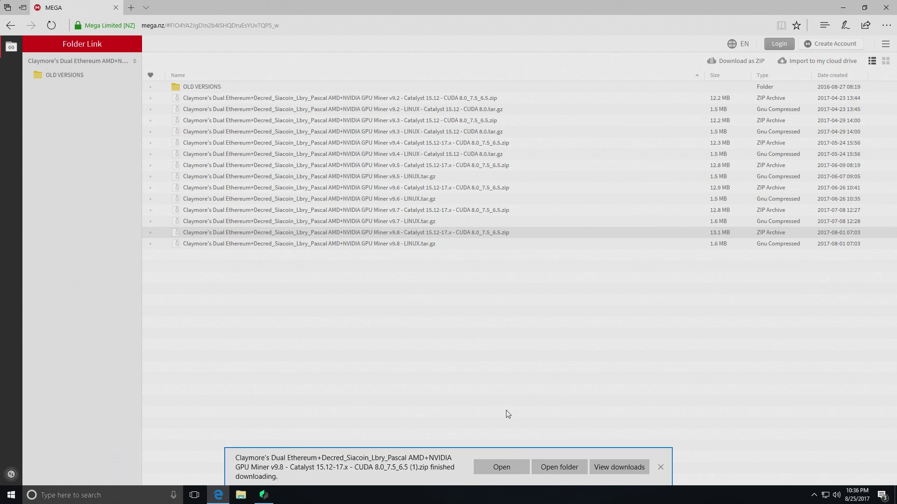
left_click(556, 466)
right_click(362, 360)
left_click(392, 223)
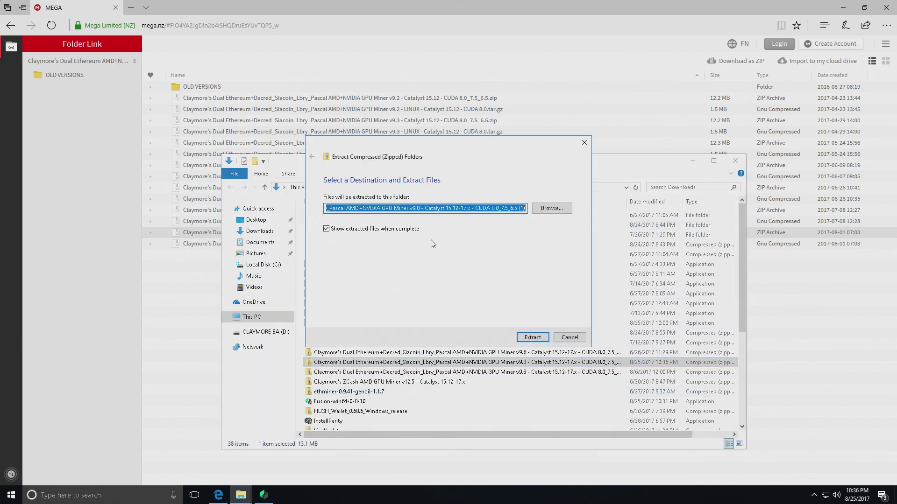
Extract the miner archive into a new Desktop folder named Test
left_click(552, 208)
double_click(440, 224)
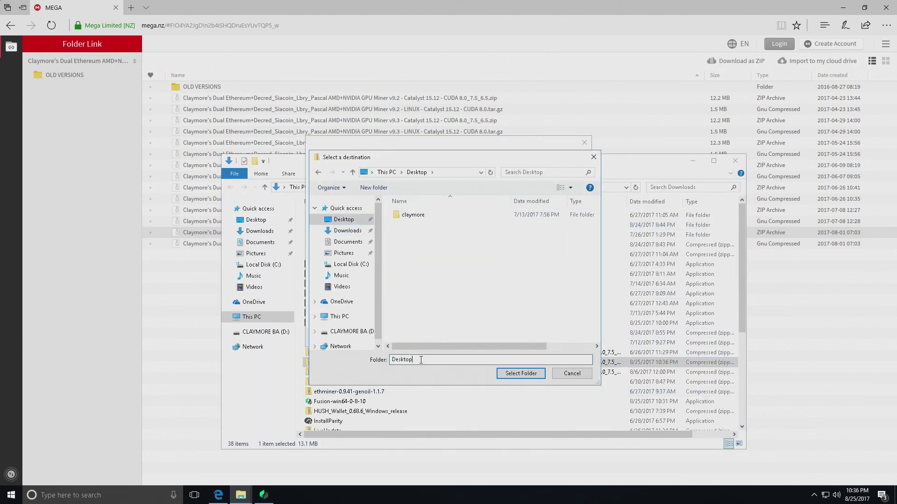
right_click(406, 259)
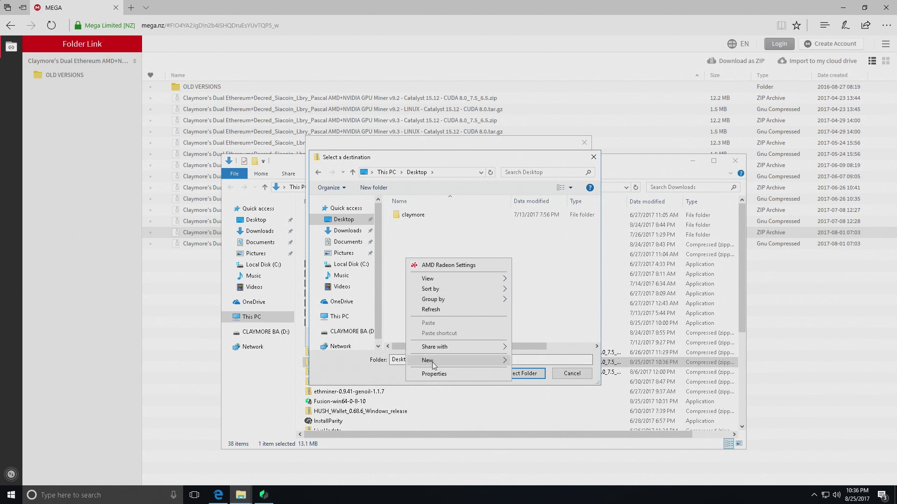
left_click(534, 361)
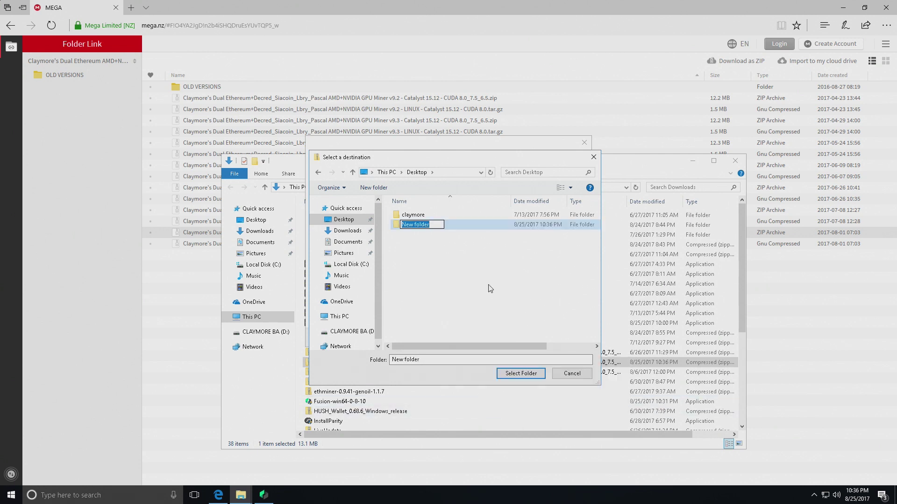
type("Test")
key("Return")
double_click(406, 224)
left_click(519, 374)
left_click(533, 338)
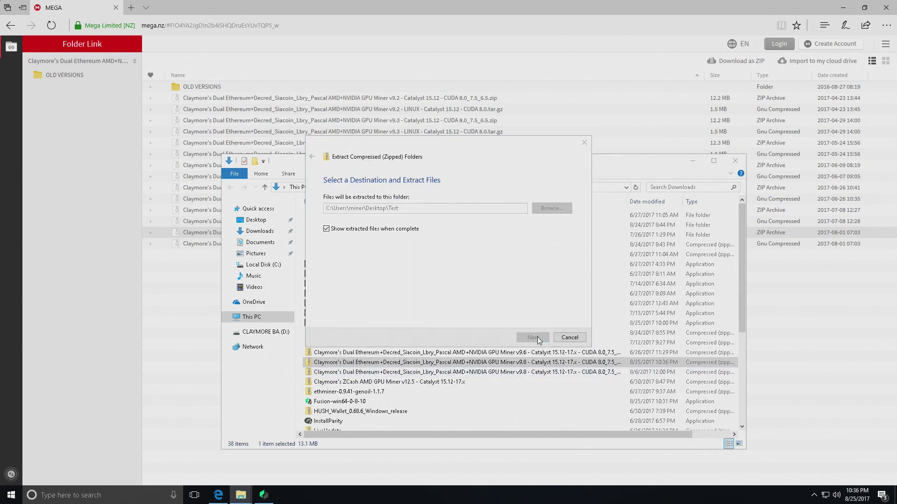
Open start.bat from the extracted miner folder for editing
double_click(376, 228)
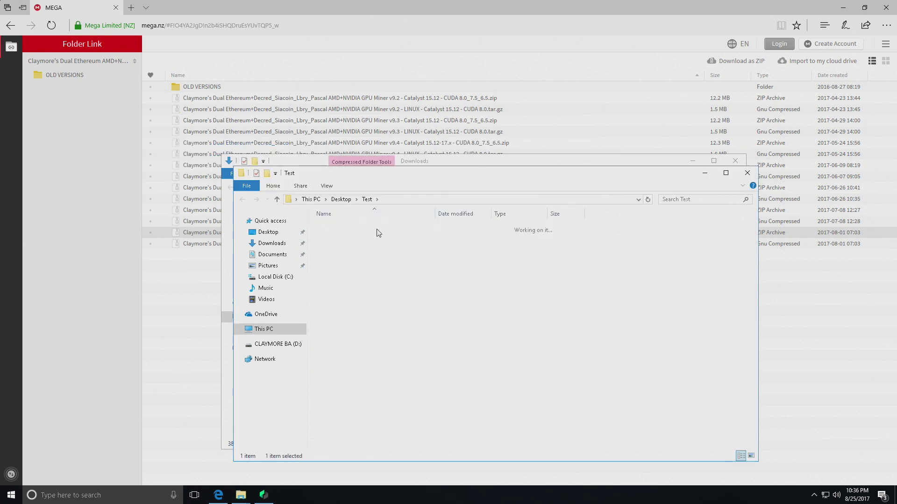
scroll(369, 404, "down", 2)
right_click(332, 447)
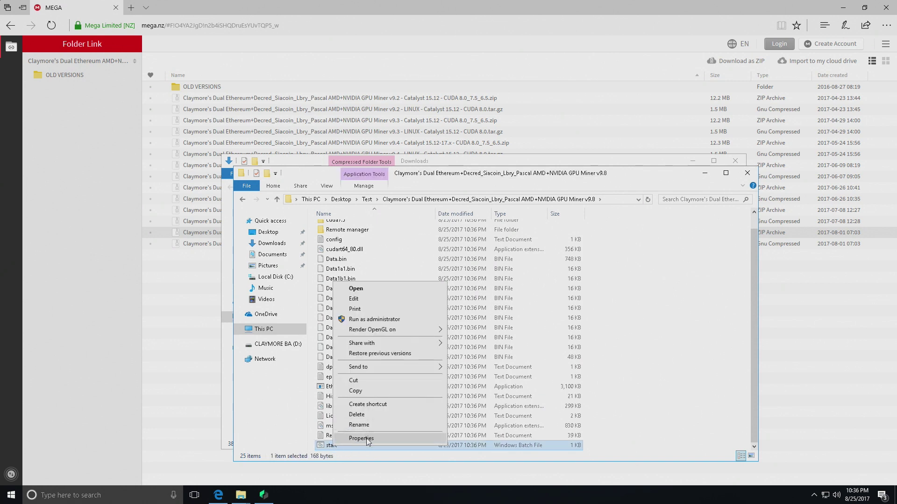
left_click(360, 300)
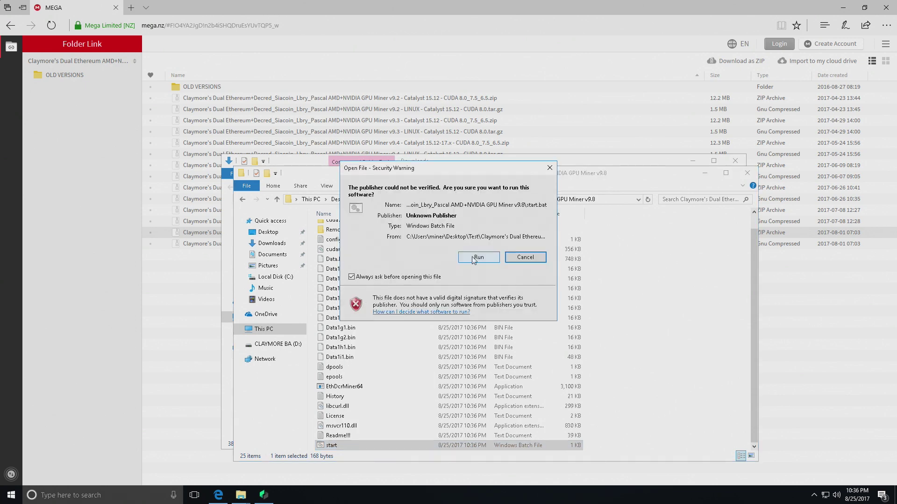
Confirm the start.bat security warning and scroll to ubiqpool.io's us.ubiqpool.io:8008 Stratum instructions
left_click(478, 258)
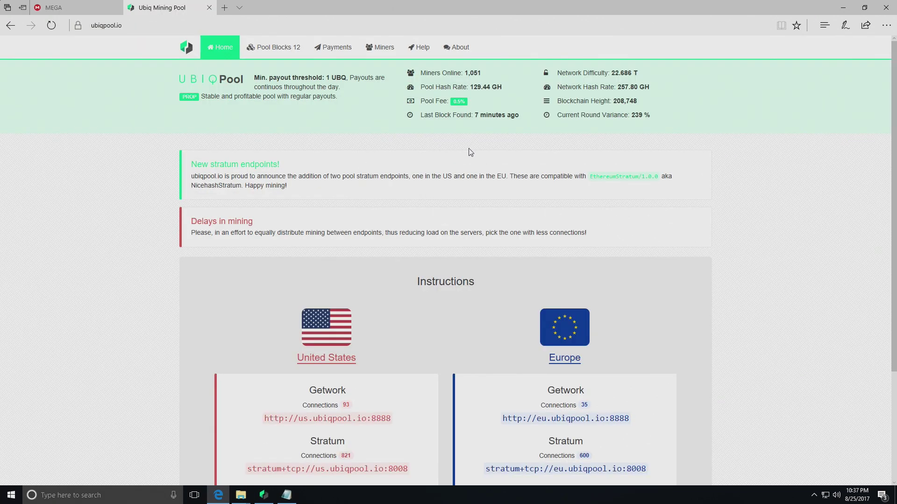
scroll(398, 317, "down", 3)
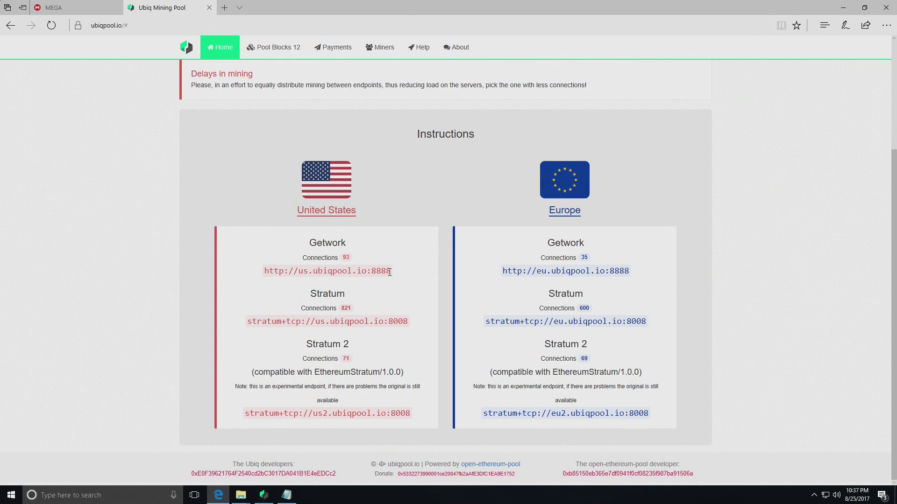
mouse_move(240, 495)
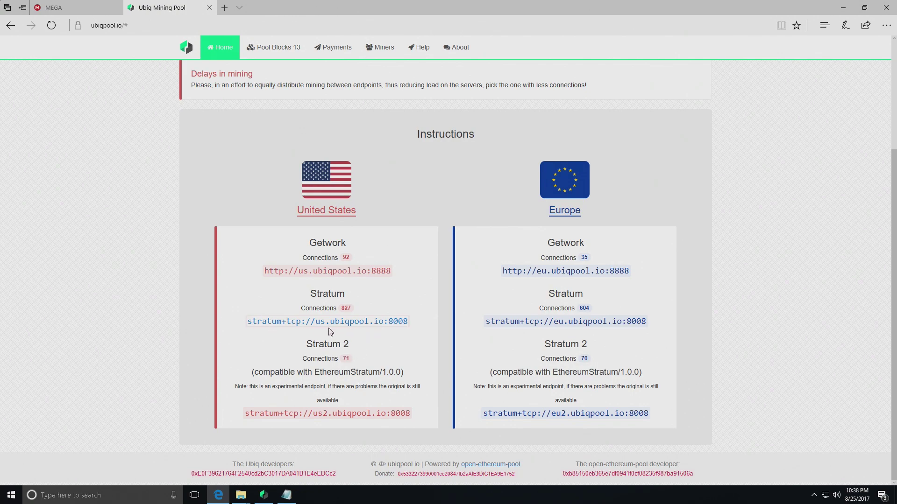
mouse_move(292, 495)
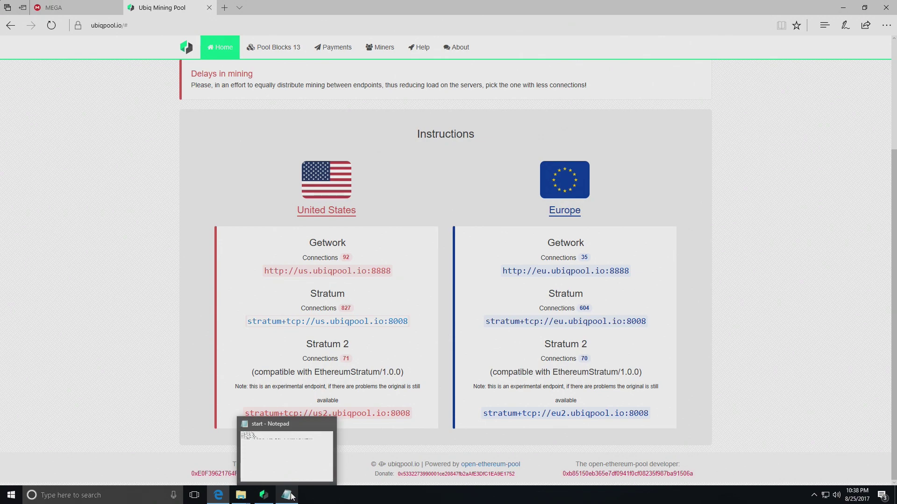
Check the pool address in start.bat and copy the Fusion Main account address
left_click(290, 495)
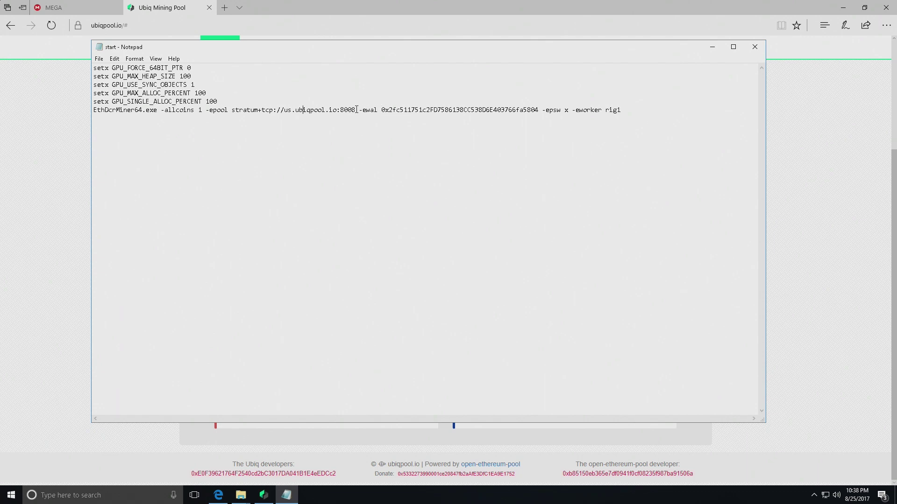
left_click_drag(356, 110, 231, 109)
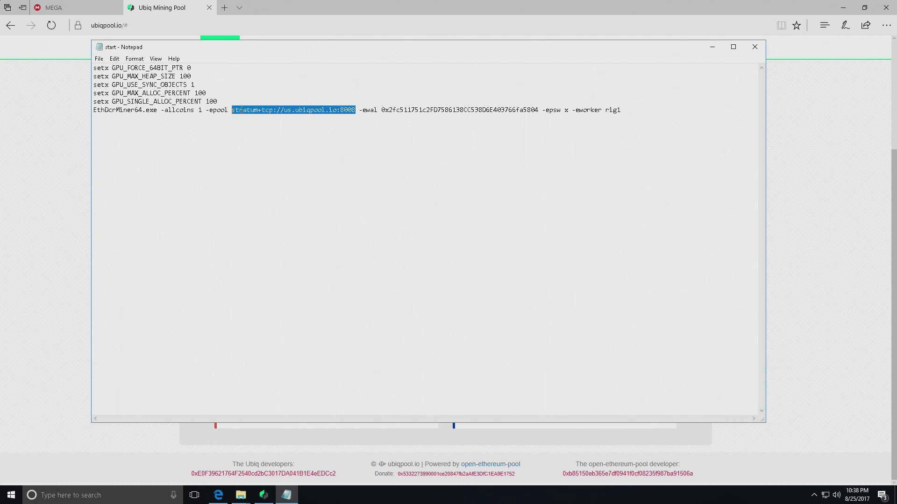
key("Right")
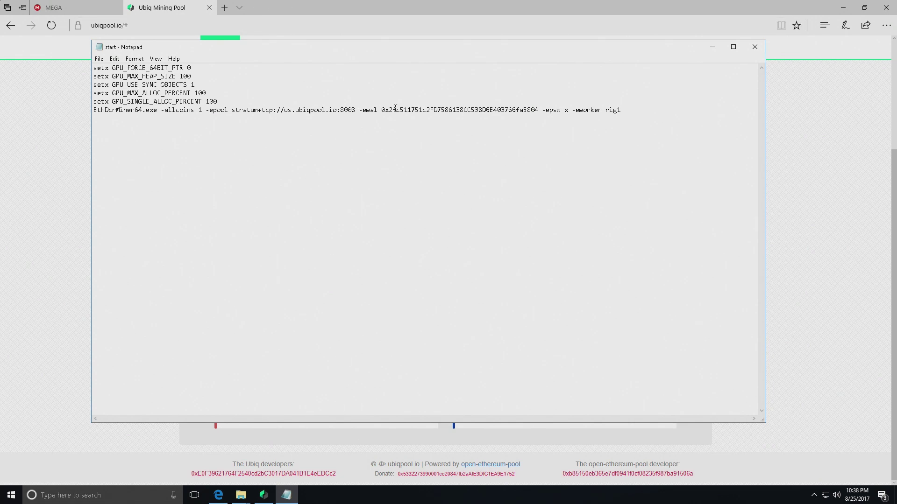
left_click(264, 495)
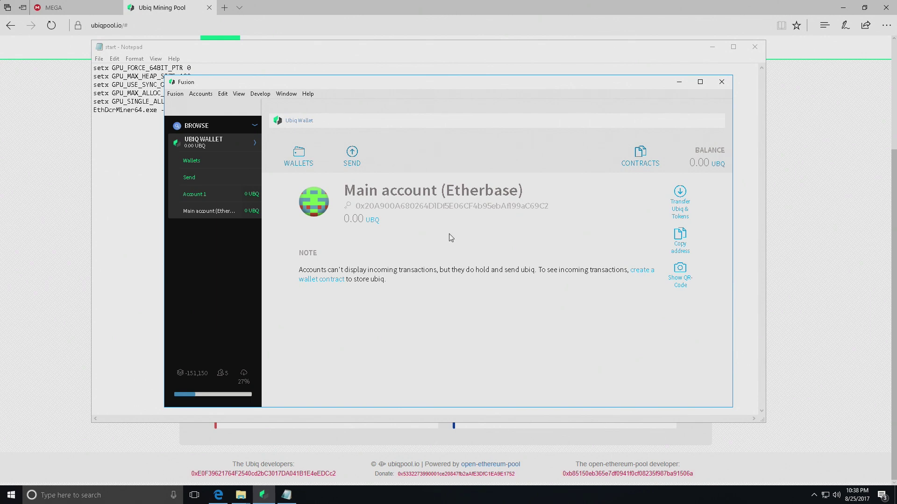
left_click_drag(554, 209, 355, 206)
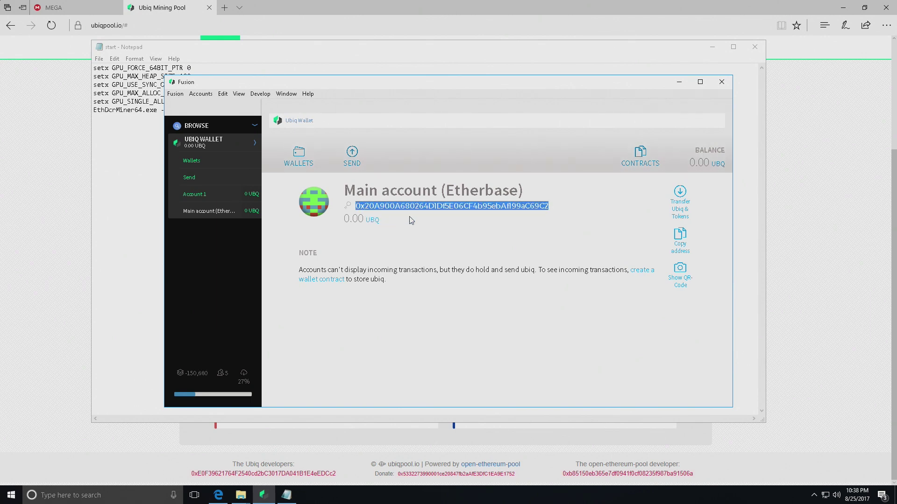
left_click(531, 201)
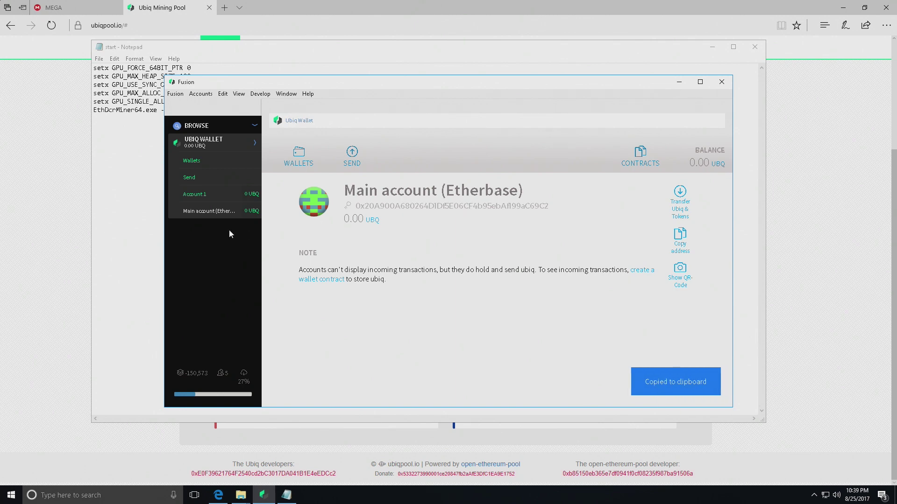
Select the old wallet address after -ewal in start.bat
left_click(125, 228)
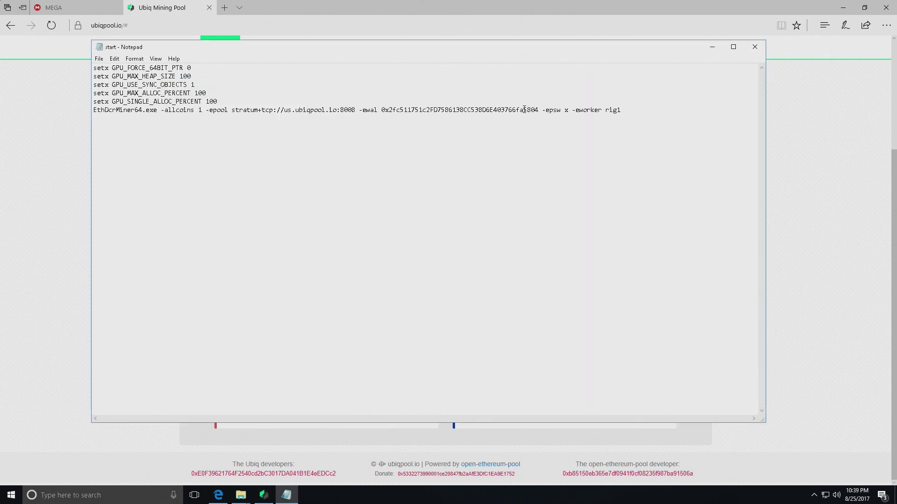
left_click_drag(538, 111, 381, 112)
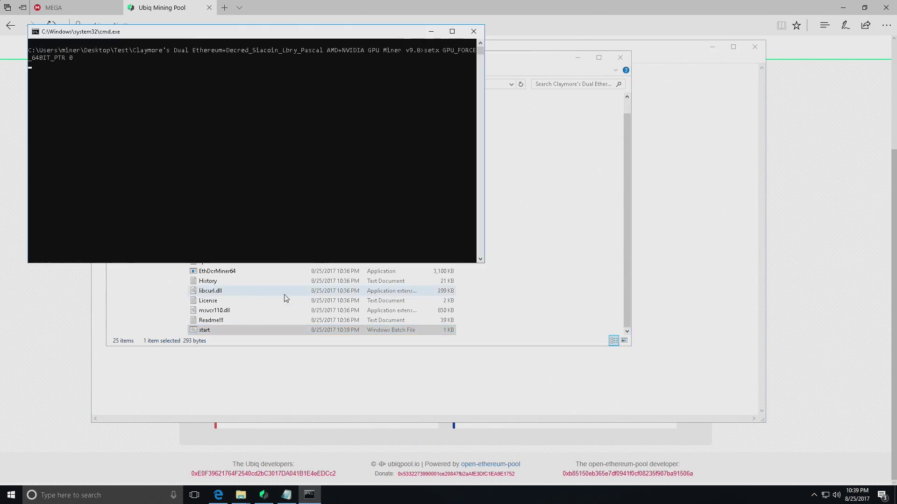
scroll(286, 298, "up", 1)
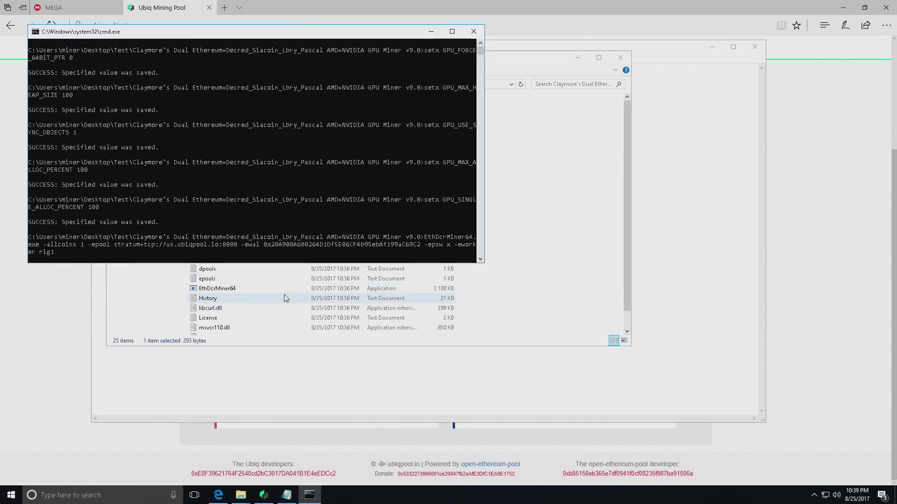
Maximize the miner's Command Prompt window while it connects to us.ubiqpool.io:8008
key("super+Up")
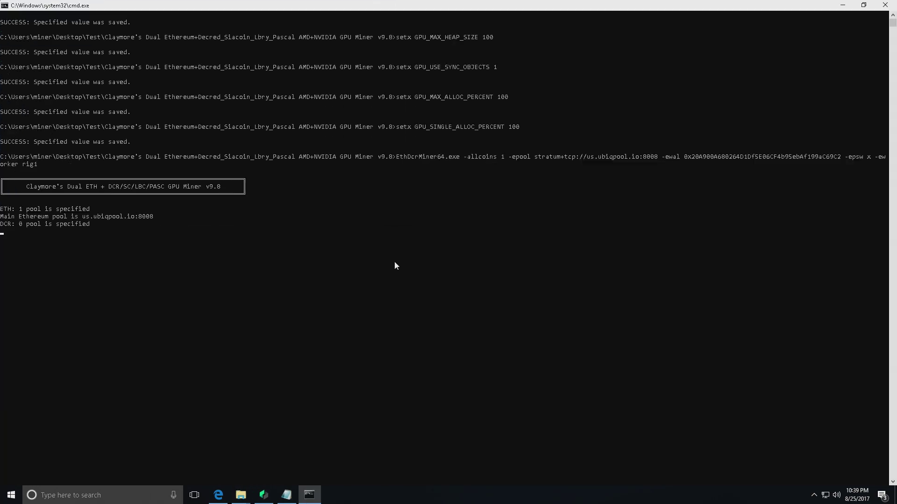